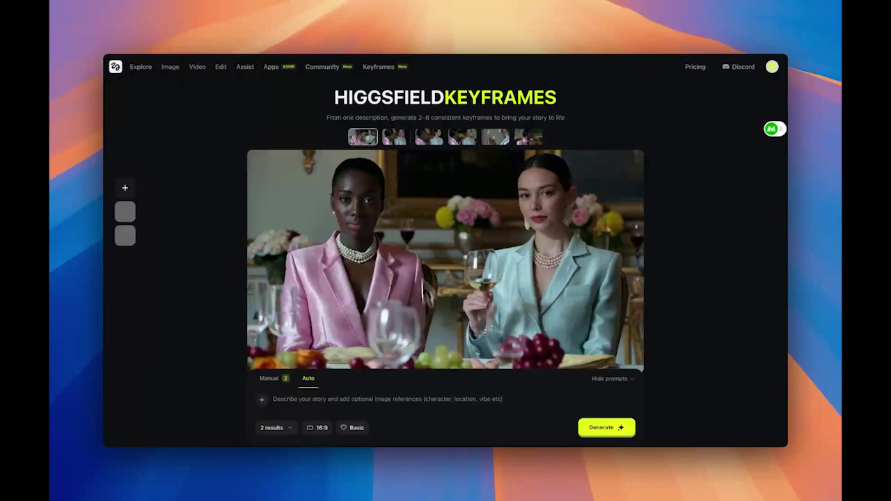
Compare the first two keyframes, then attach the orange phone image and a second image as references.
click(394, 142)
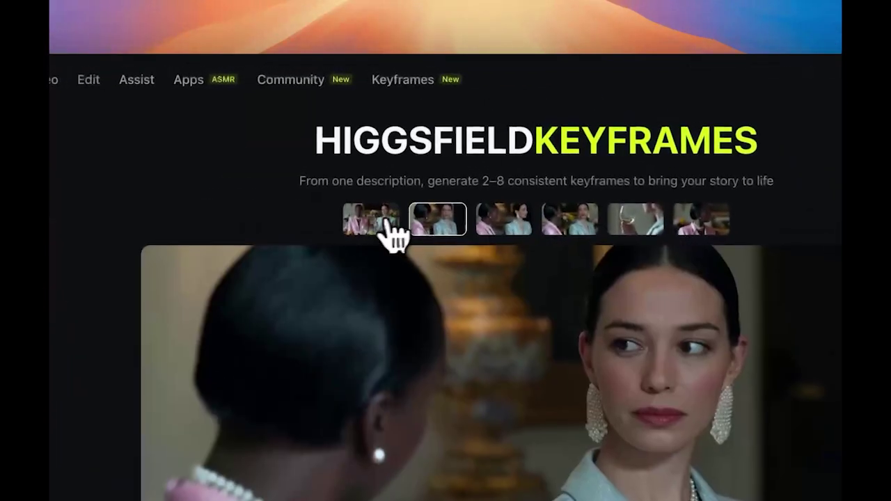
click(369, 143)
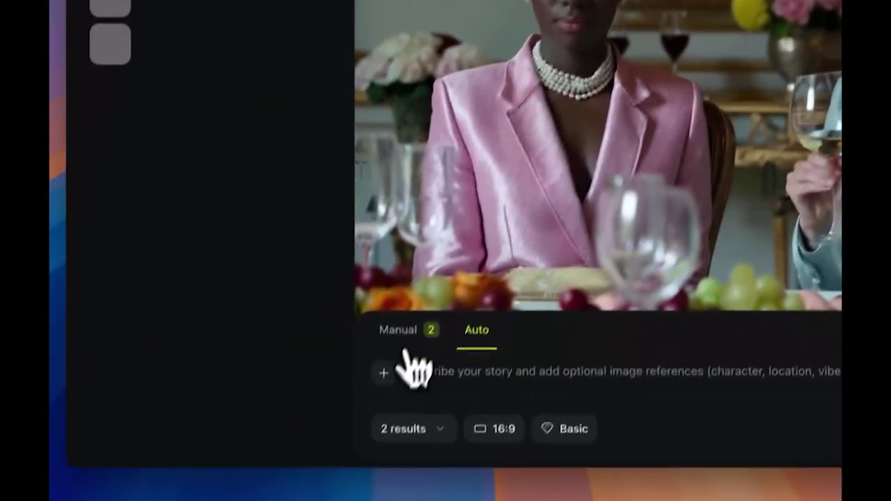
click(403, 356)
click(249, 278)
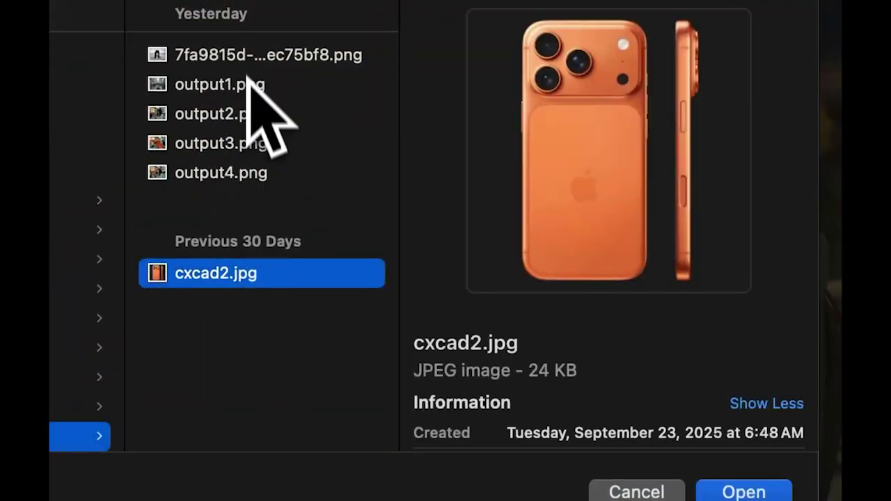
super+click(248, 67)
key(Return)
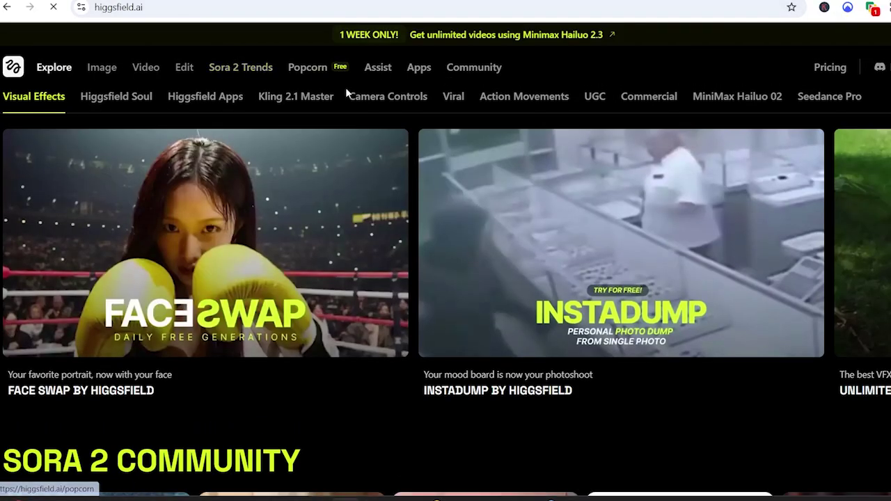
scroll(346, 98, down, 7)
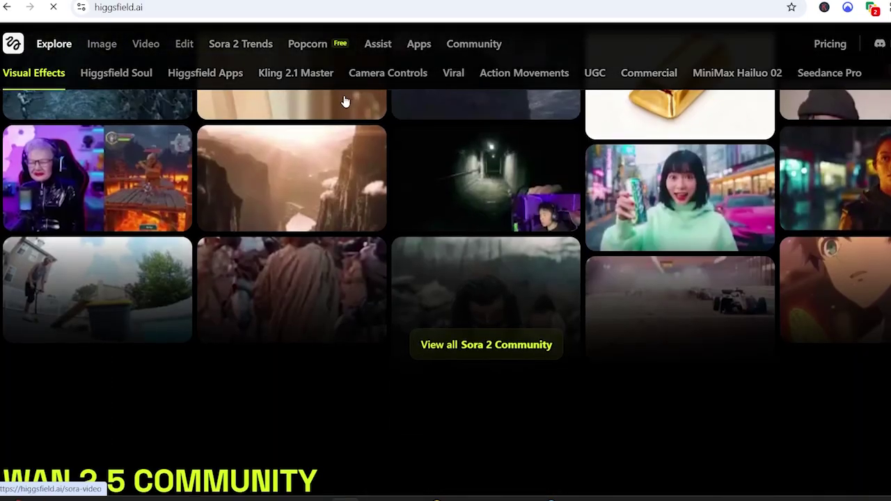
scroll(345, 99, down, 8)
scroll(343, 101, up, 6)
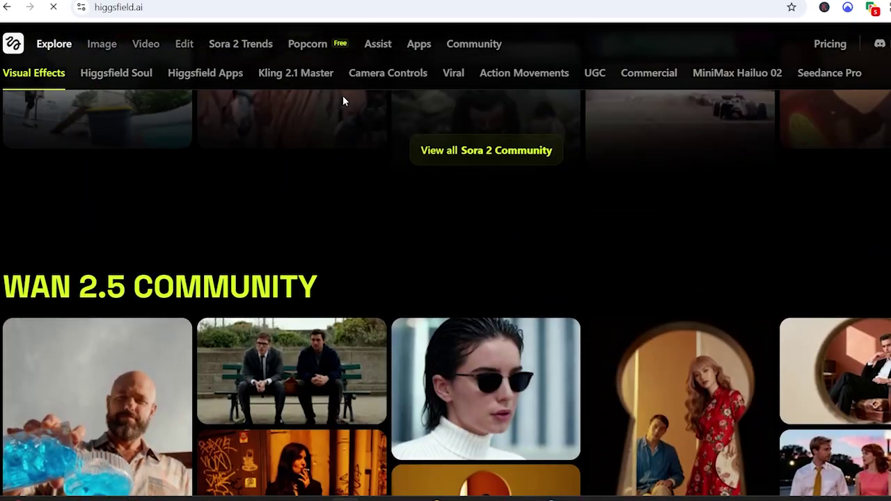
scroll(412, 216, up, 9)
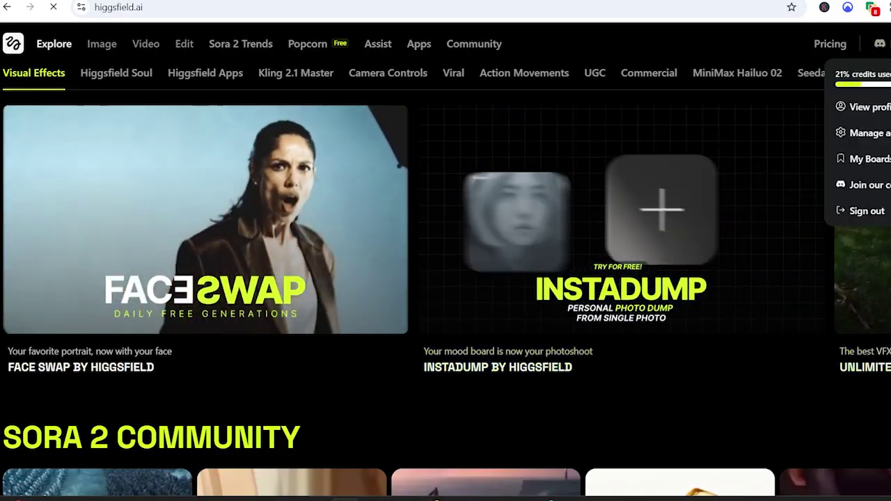
scroll(457, 283, down, 4)
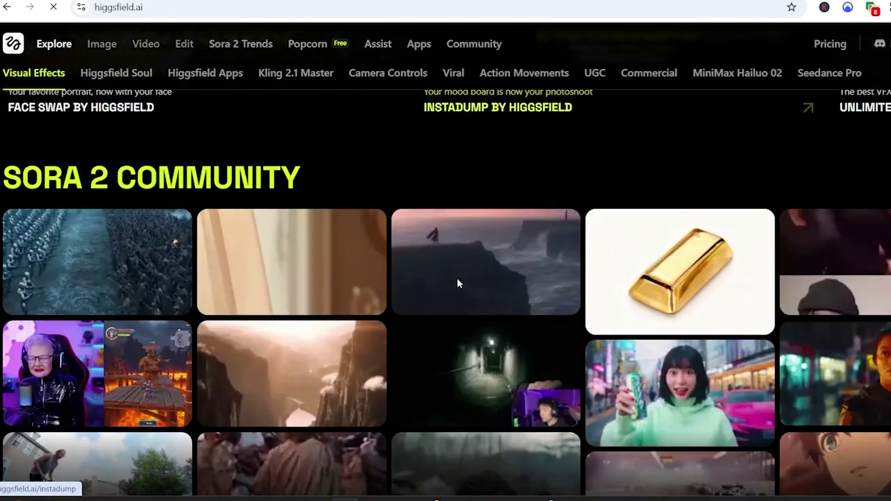
scroll(456, 277, down, 2)
scroll(457, 278, up, 6)
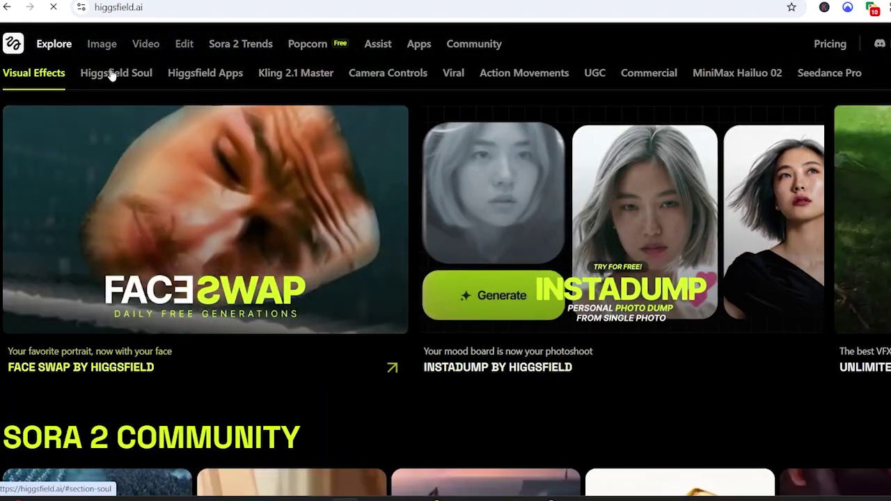
mouse_move(110, 44)
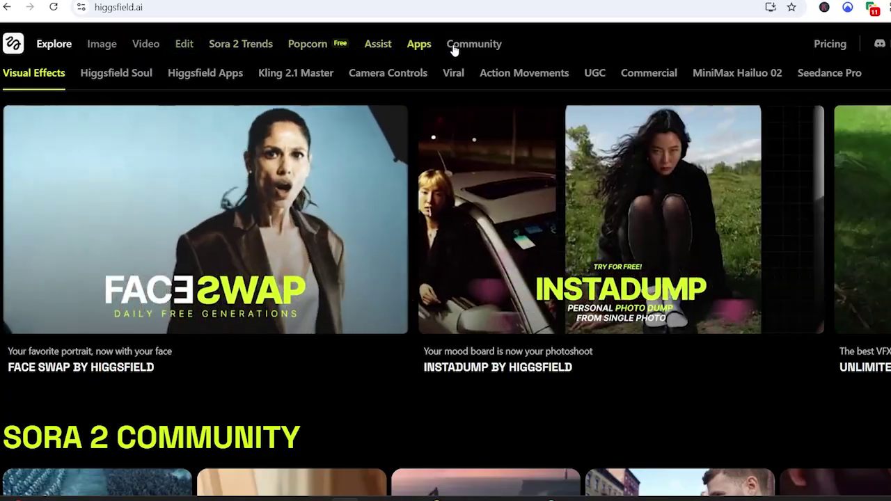
scroll(174, 260, down, 2)
scroll(179, 259, up, 2)
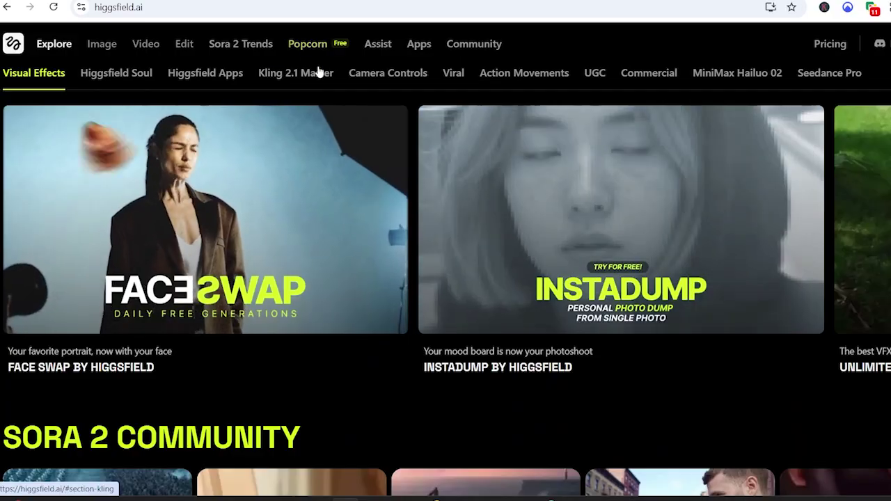
On the Popcorn page, remove the old reference image and start a Manual-mode reference upload.
click(321, 45)
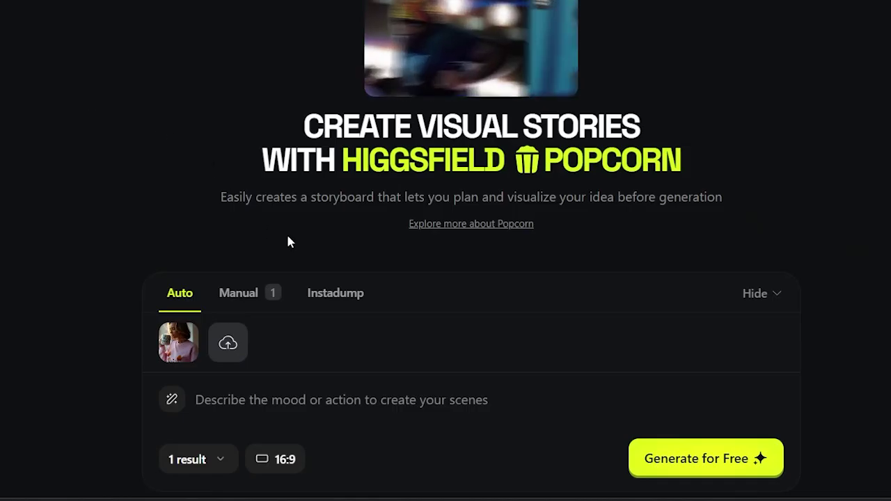
click(197, 325)
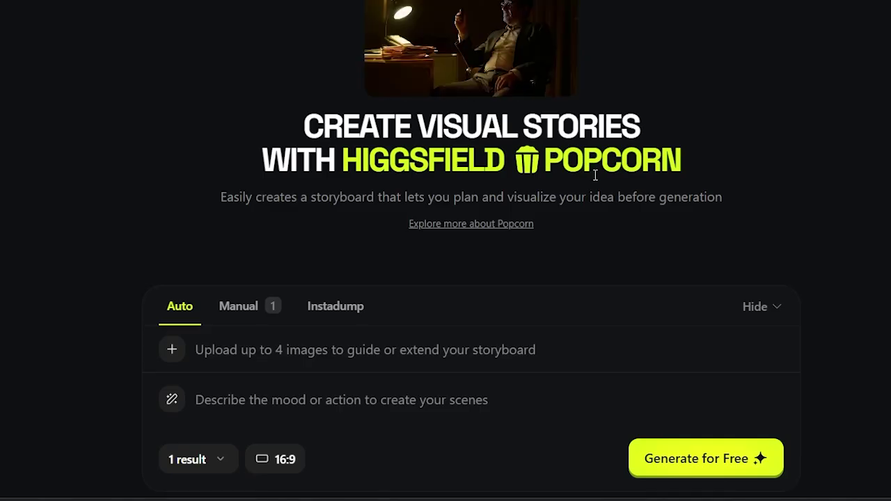
click(240, 309)
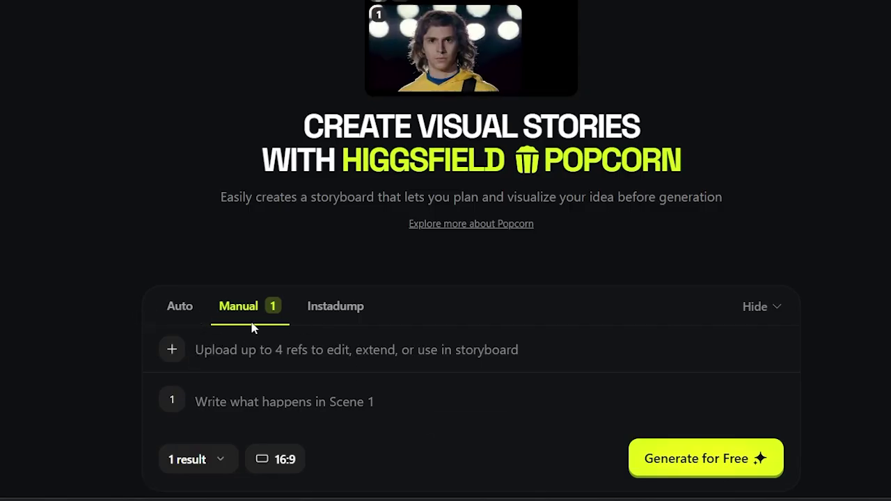
click(181, 309)
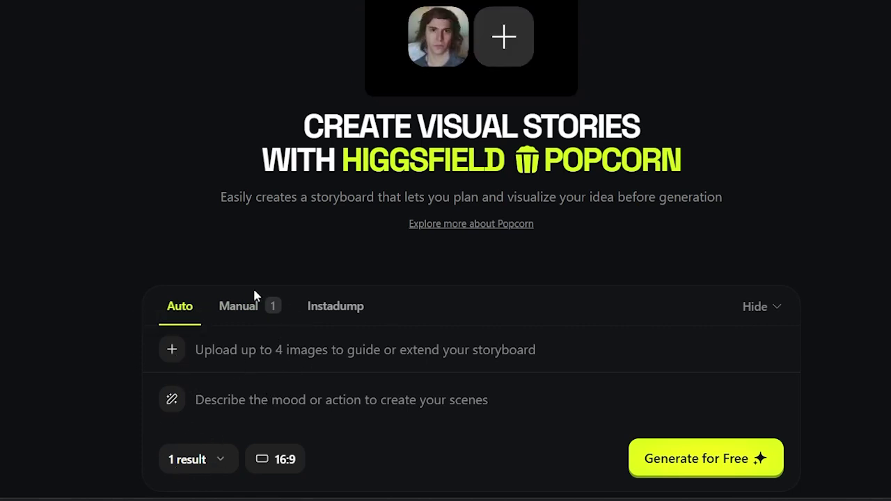
click(259, 309)
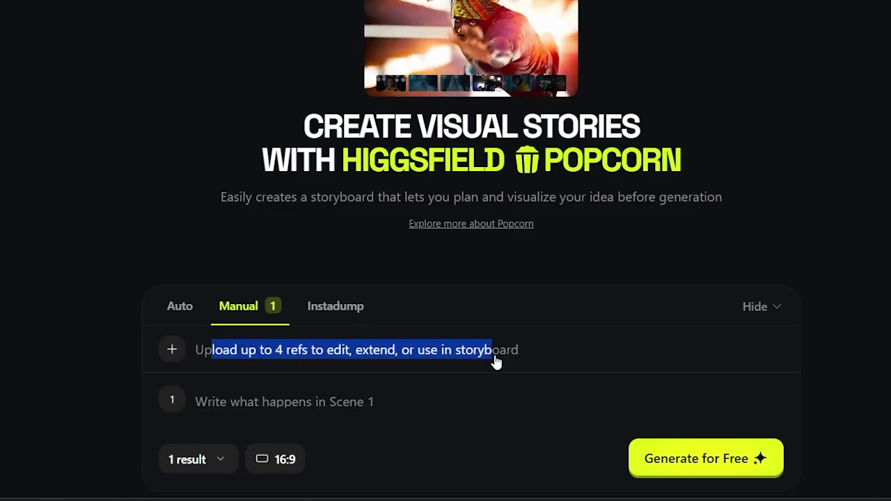
click(524, 350)
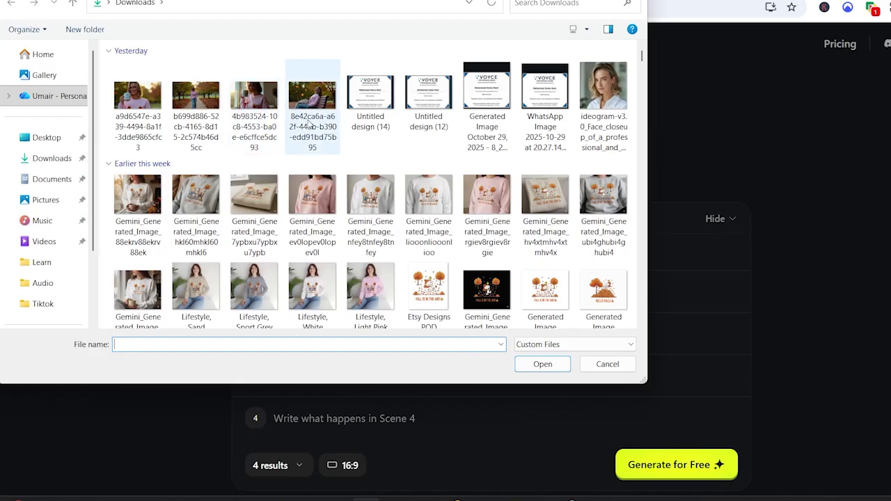
Upload the sweatshirt model photo and write scenes: busy street walk, autumn park bench, coffee by window.
scroll(286, 281, down, 5)
double_click(426, 188)
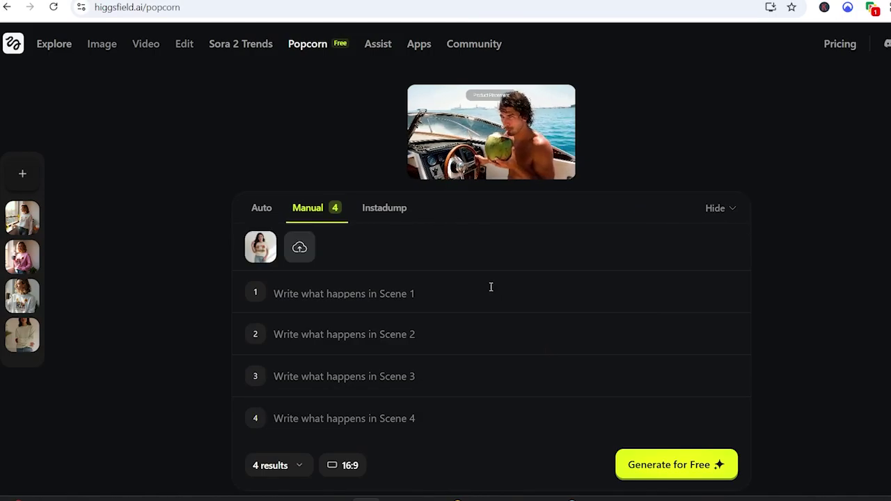
click(404, 293)
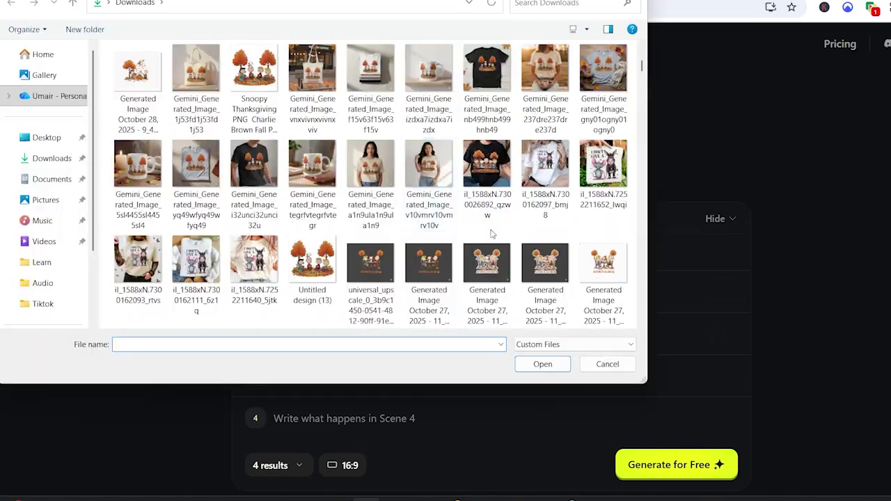
click(429, 185)
text(Women is walking outdoor in a busy street)
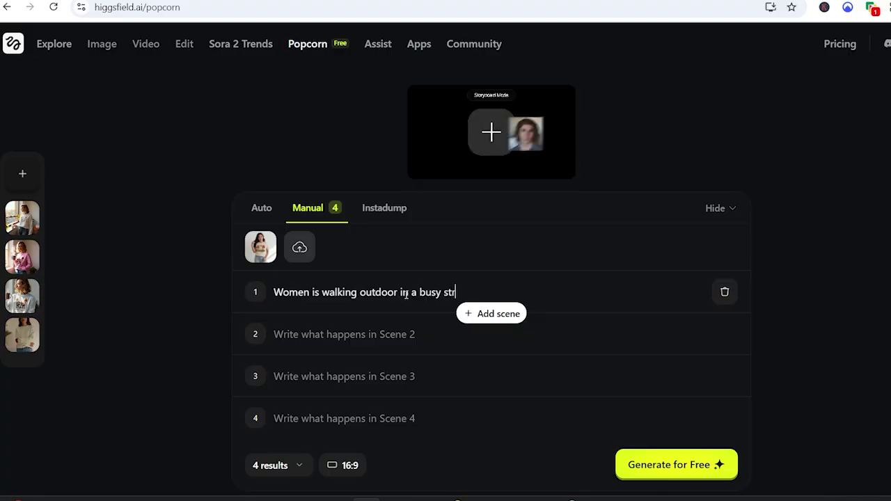
click(387, 327)
text(Women is sitting in a park bench with autumn leaves falling)
click(351, 375)
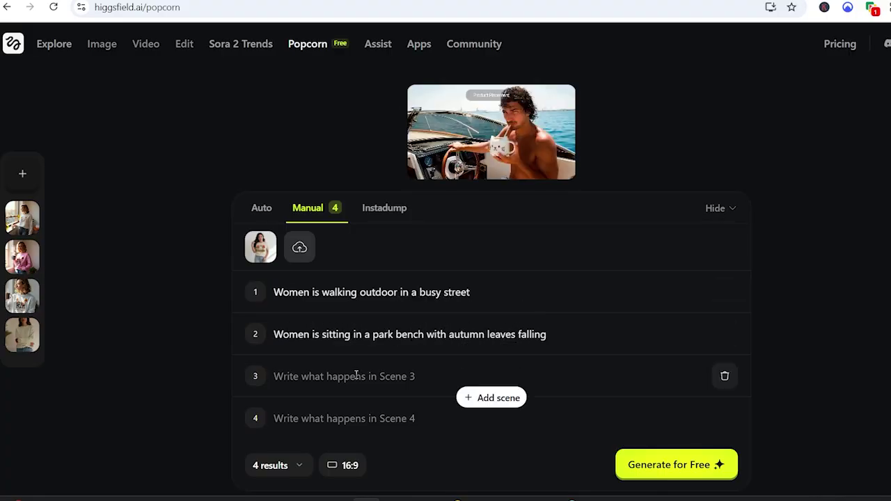
text(Women is taking aa sip of coffee while looking outside from her window)
Check output amount and aspect ratio options, delete scene 4, and generate the three scenes.
click(337, 418)
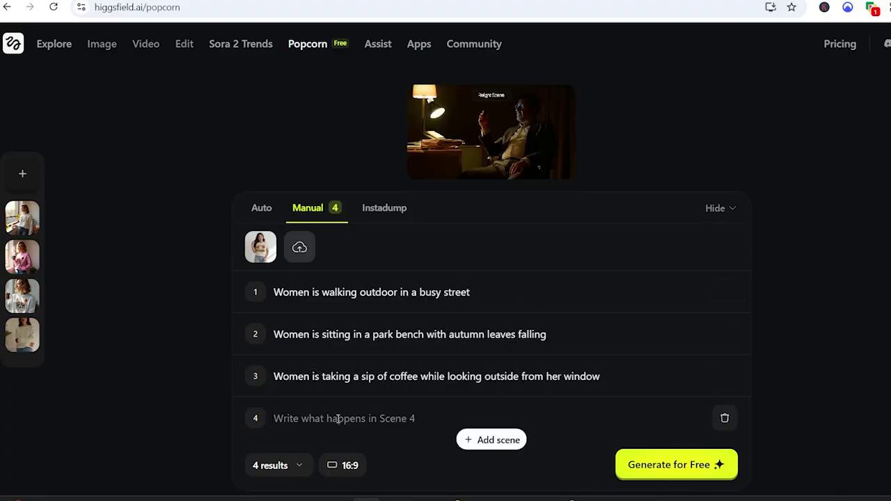
click(271, 465)
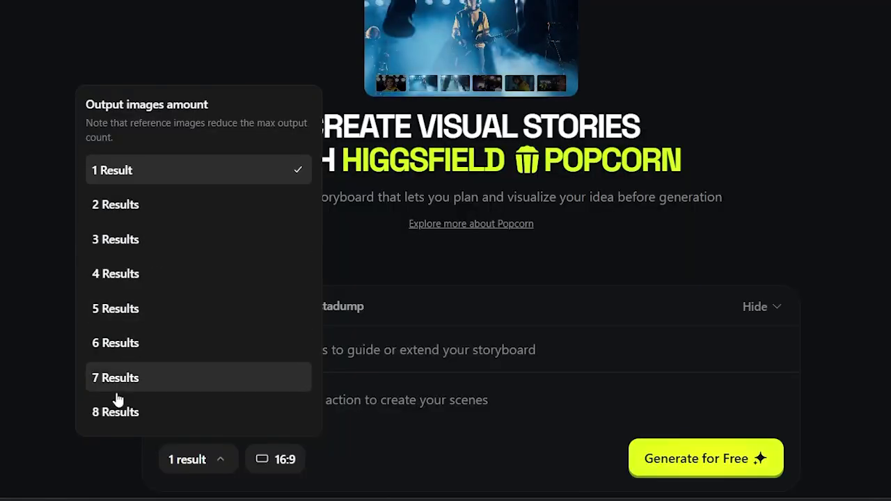
click(340, 391)
click(287, 461)
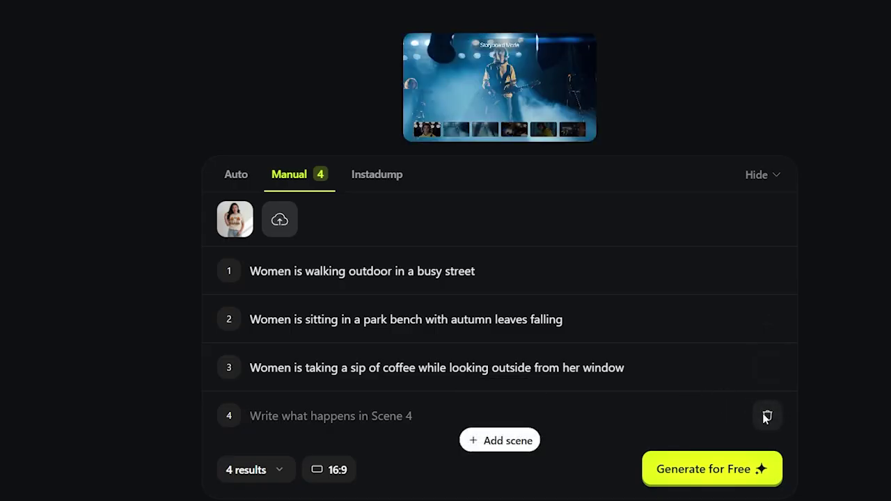
click(766, 414)
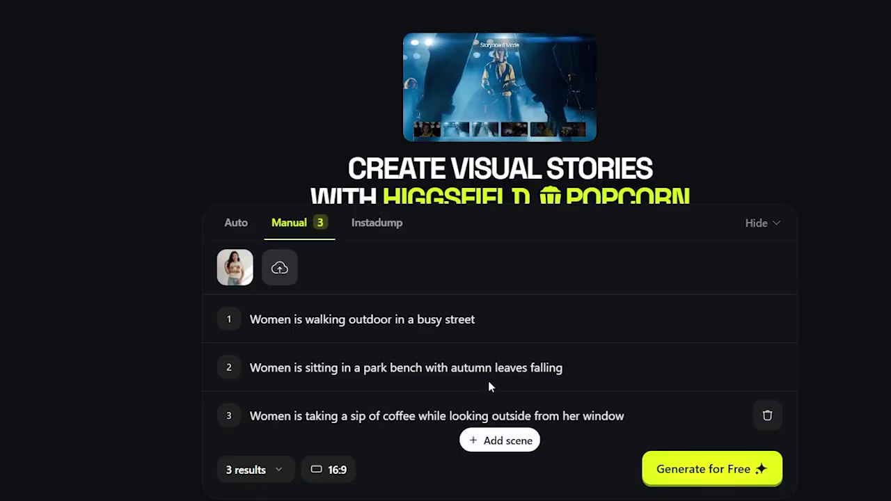
click(704, 470)
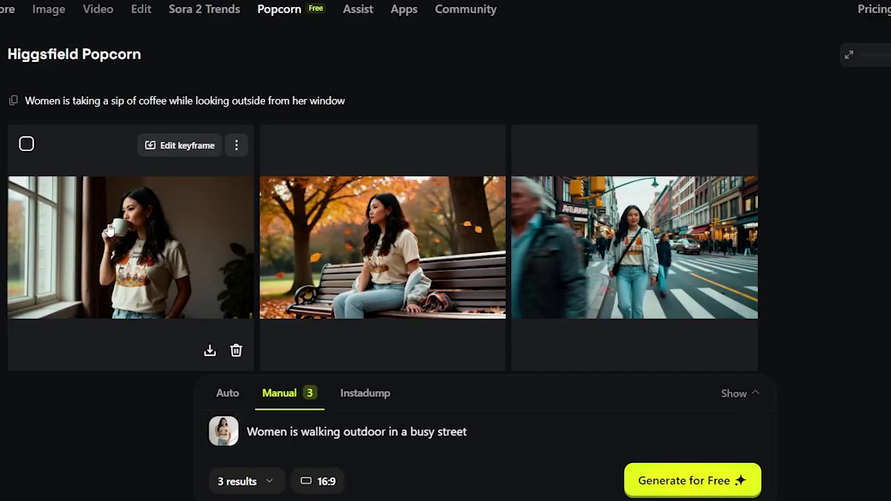
View the coffee-by-the-window, park bench and busy street images full size, one after another.
click(113, 249)
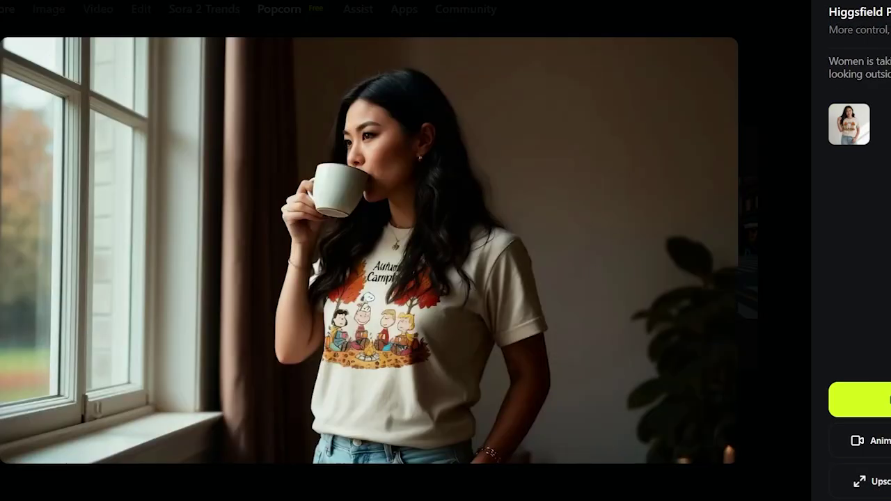
key(Escape)
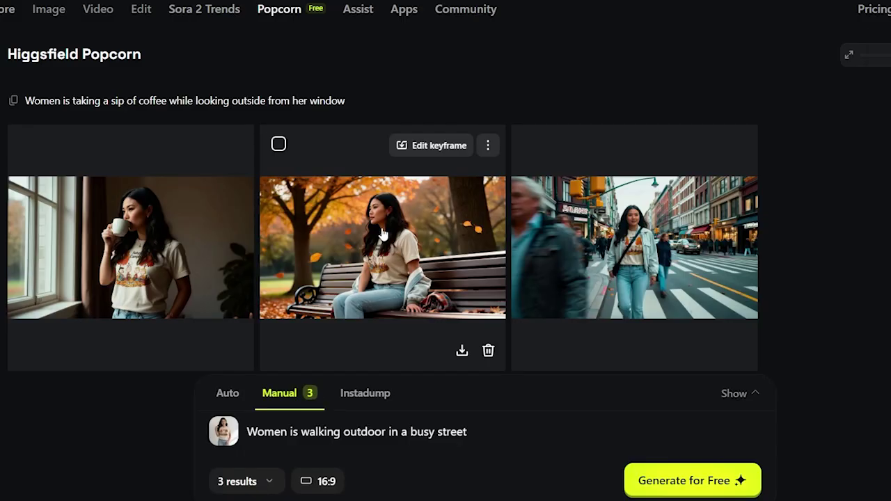
click(487, 306)
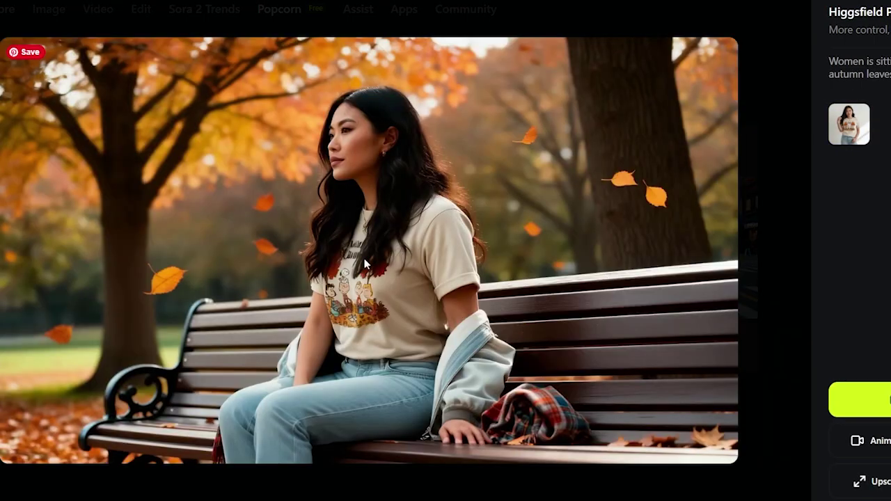
key(Escape)
click(634, 249)
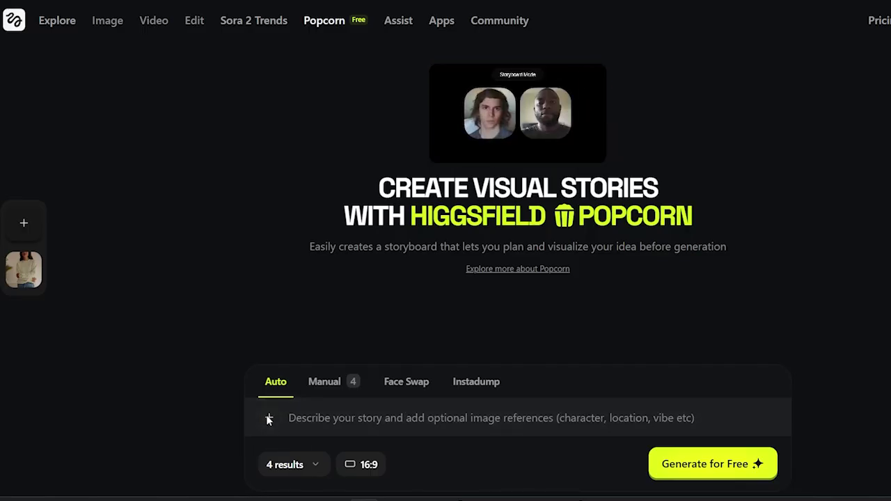
Add the woman's portrait and pink Snoopy sweater photo as references, then paste the autumn ad prompt.
click(341, 420)
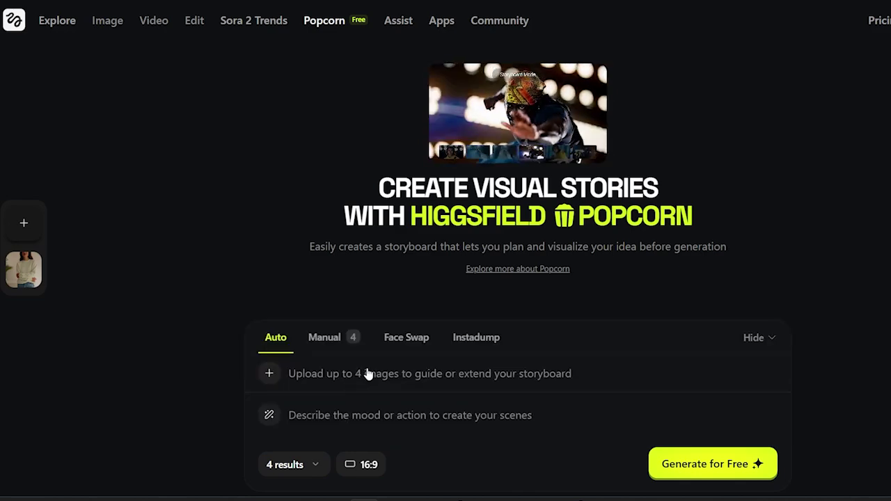
click(271, 373)
click(145, 83)
click(556, 353)
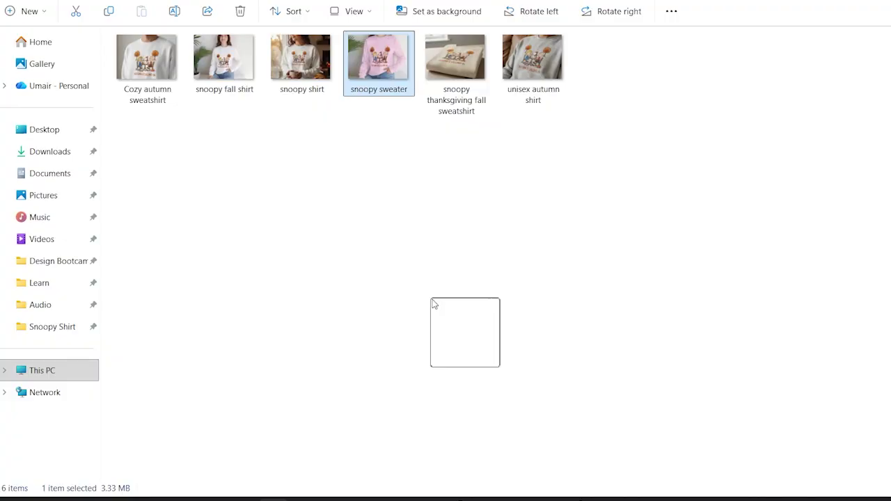
drag(375, 435, 334, 366)
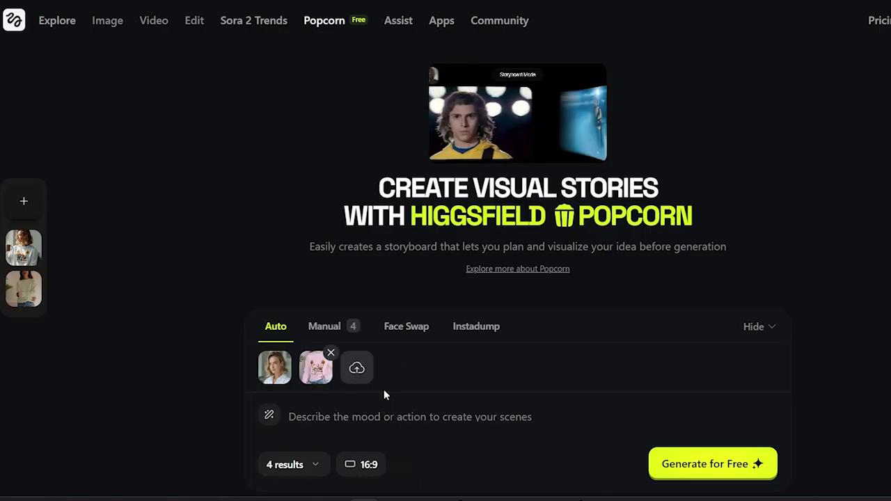
click(334, 416)
text(‘A cozy, fall-themed lifestyle ad featuring a woman wearing a this autumn sweatshirt. Scene 1 – she’s standing by a sunlit window, sipping coffee, soft warm light highlighting the print. Scene 2 – she’s walking outside among orange leaves, the design clearly visible on her sweatshirt. Scene 3 – she’s sitting on a park bench surrounded by fall foliage, leaves drifting around her. Scene 4 – she smiles toward the camera while holding a mug of coffee, the Snoopy print centered and brightly lit. Cinematic composition, natural lighting, warm color grade.’)
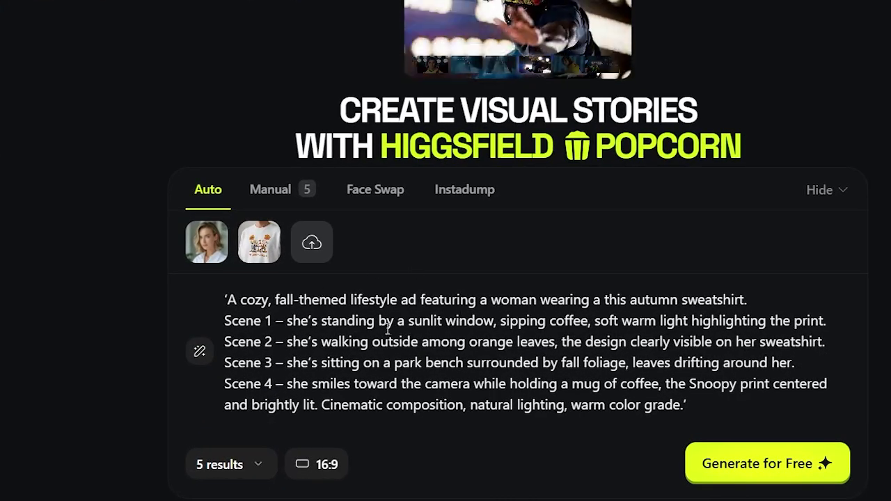
Check the pasted fall ad prompt and generate the autumn sweatshirt storyboard.
drag(225, 301, 689, 404)
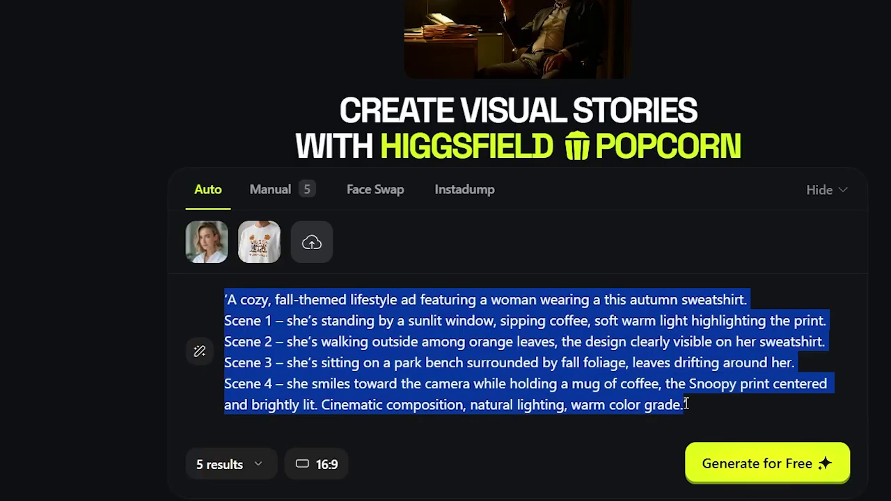
click(696, 404)
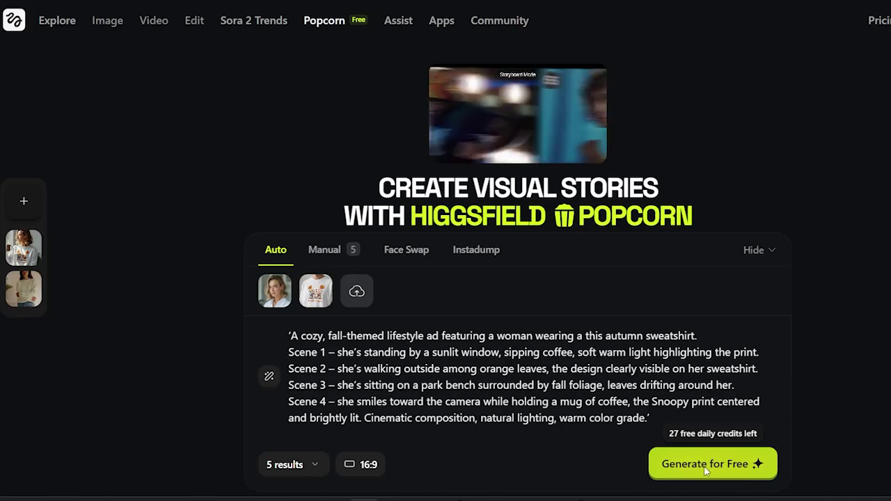
click(711, 473)
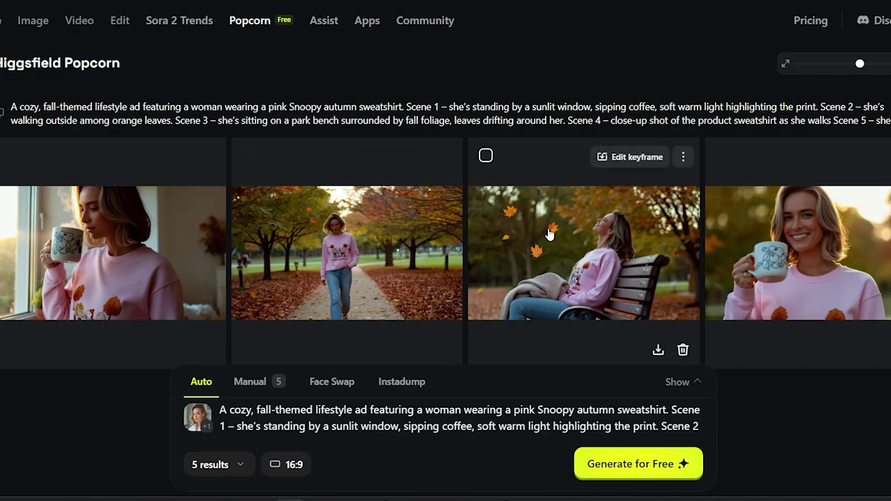
Enlarge each scene in turn: first scene, leaf walk, park bench, smiling mug, then the window coffee scene.
scroll(417, 222, down, 1)
click(128, 201)
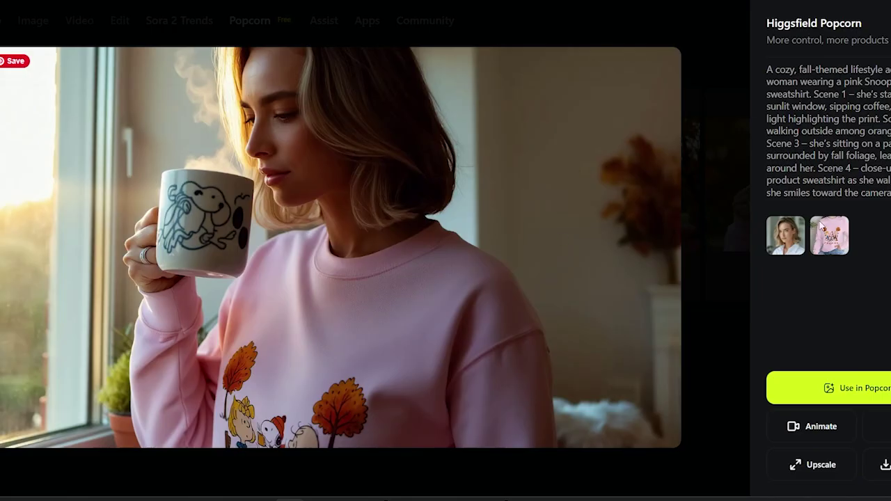
key(Escape)
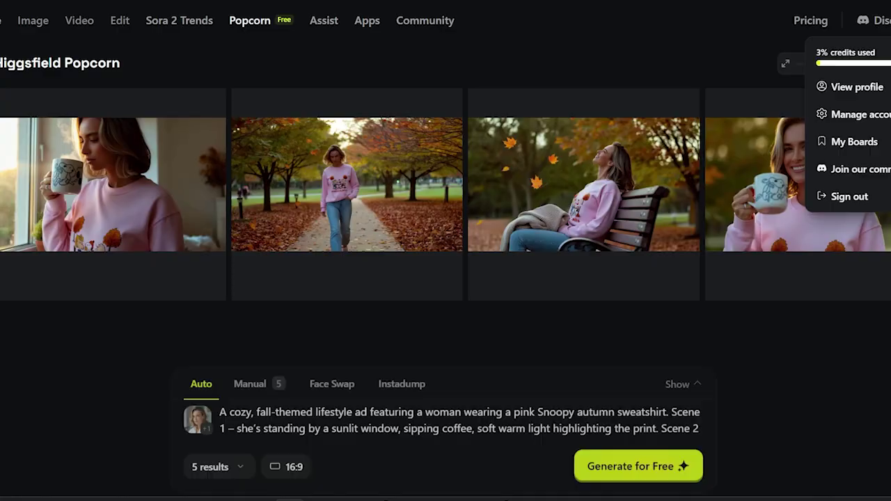
click(339, 206)
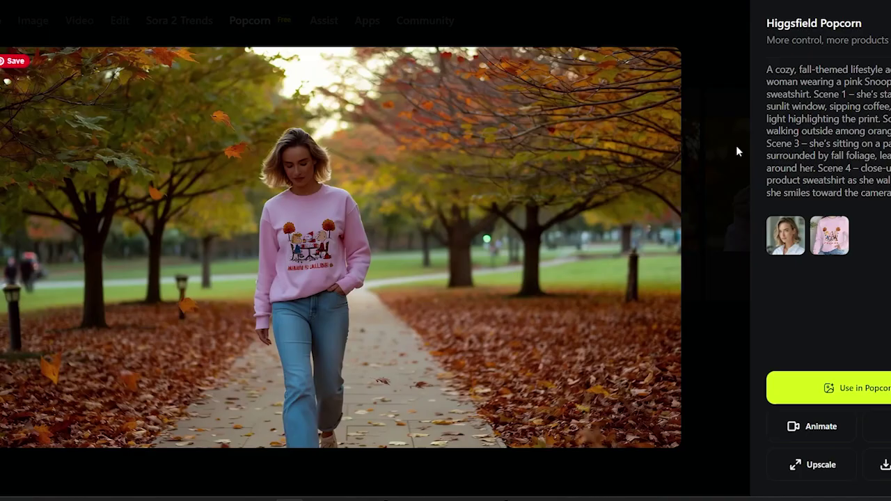
key(Escape)
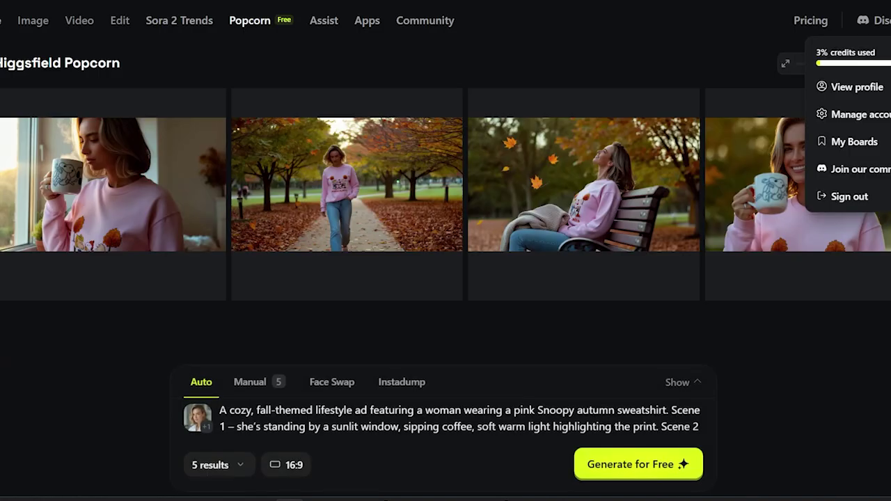
click(666, 204)
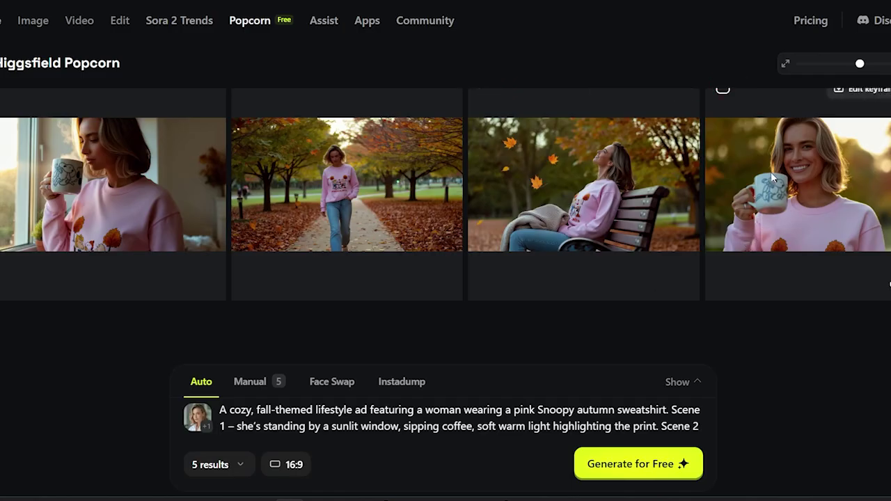
click(762, 175)
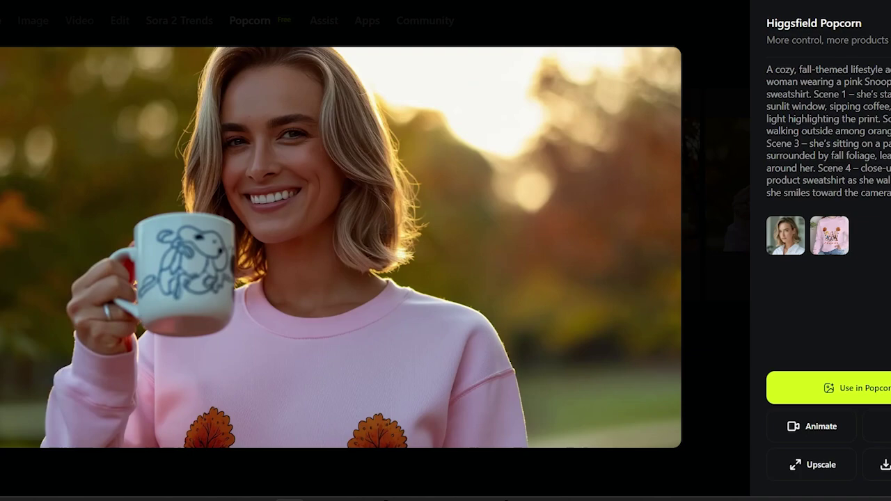
click(734, 72)
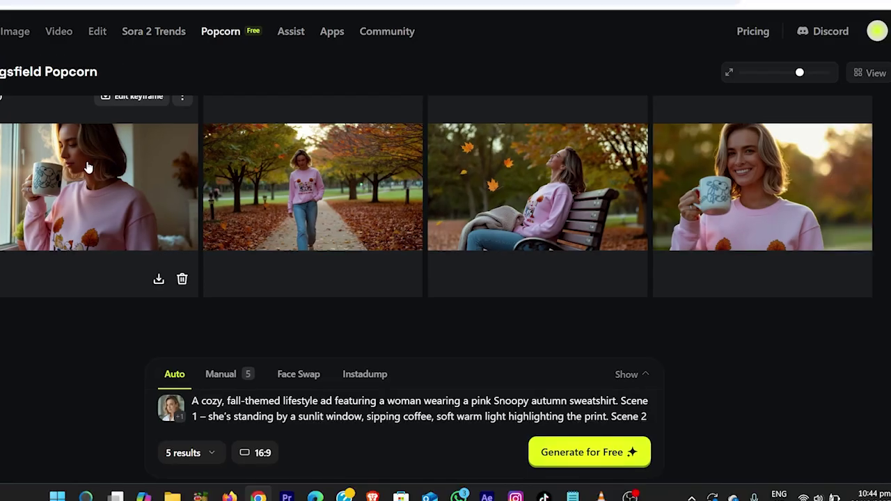
click(87, 167)
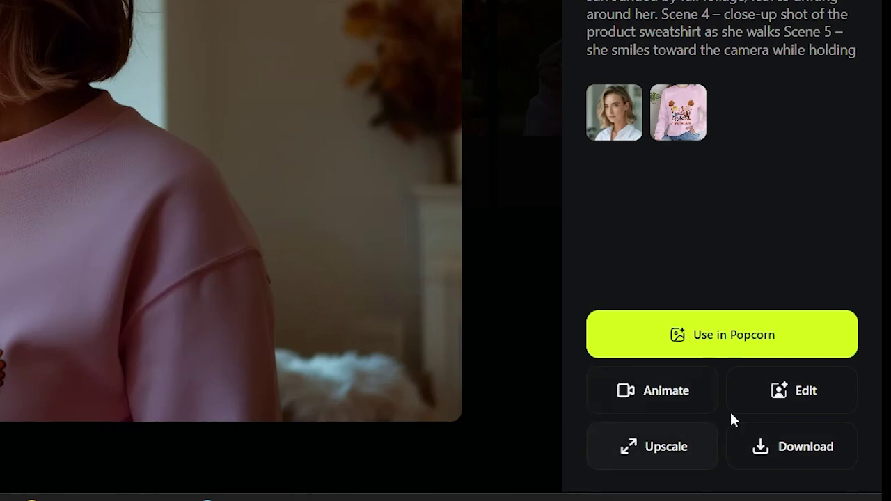
Send the coffee scene to the video generator with the subtle-motion prompt.
click(666, 388)
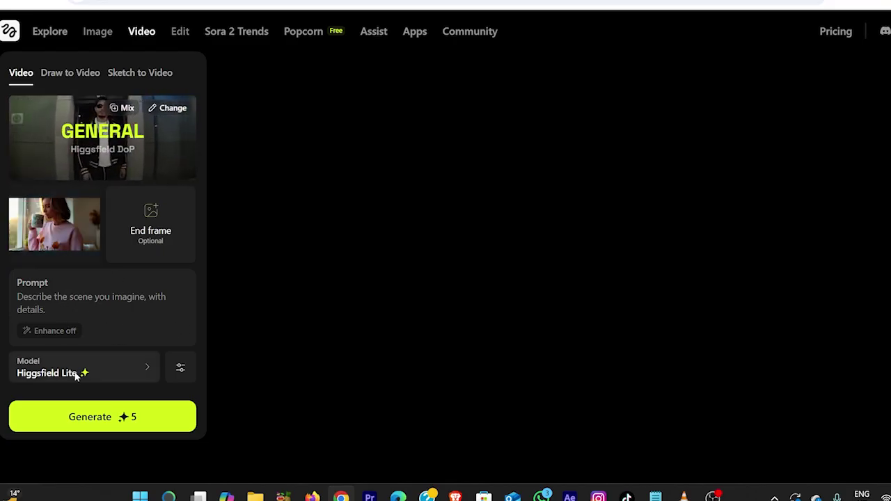
click(63, 301)
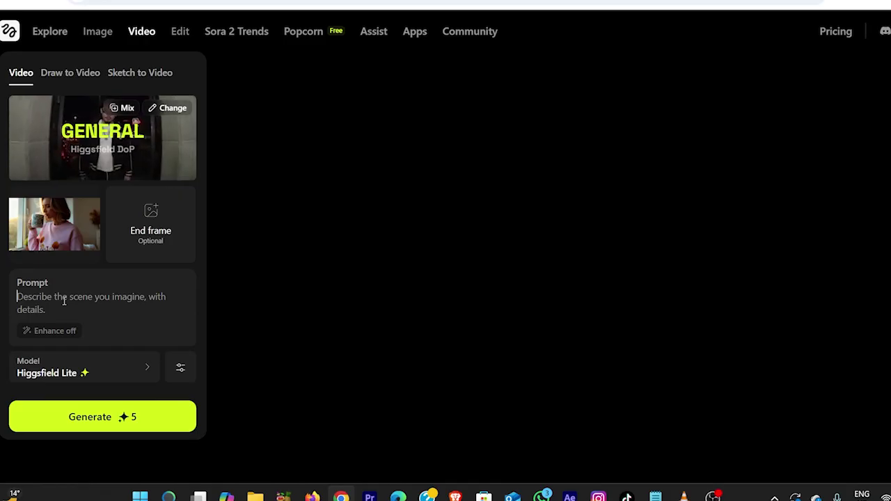
text('Add subtle motion to the woman sipping coffee near the window, warm fall sunlight flickering through the leaves outside. Soft camera pan and slight hand movement for natural realism.')
scroll(117, 351, down, 1)
Set the video model to Sora 2 Pro, 4s duration, 1080p resolution, and generate.
click(126, 382)
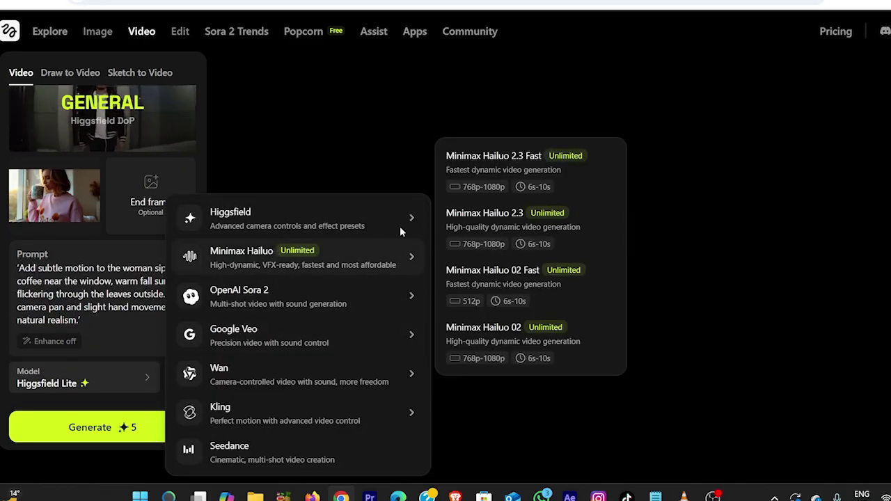
mouse_move(409, 291)
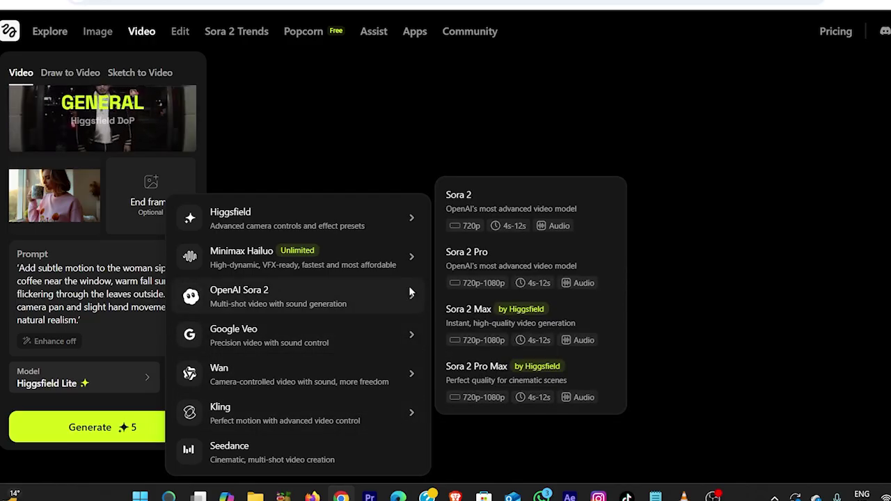
click(493, 252)
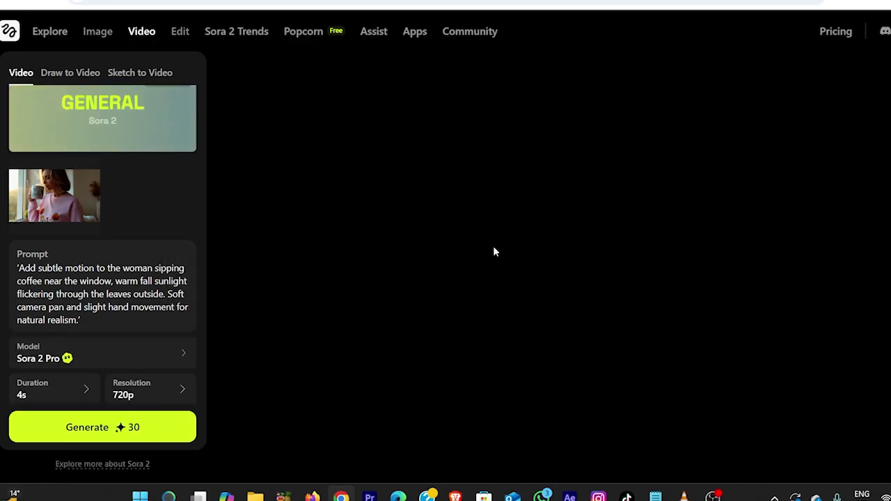
click(93, 394)
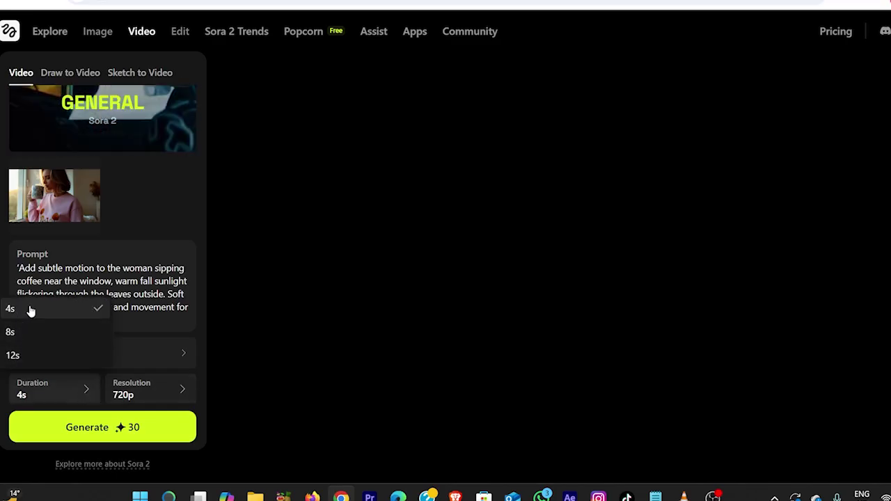
click(40, 314)
click(125, 387)
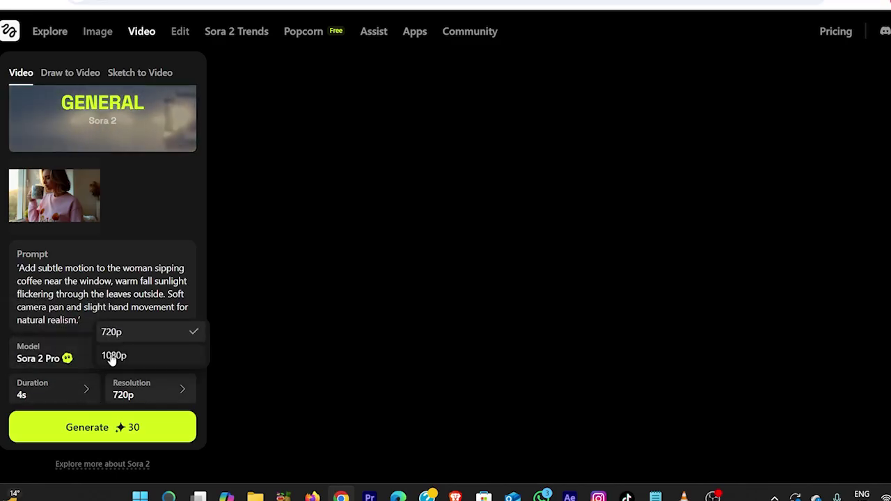
click(120, 357)
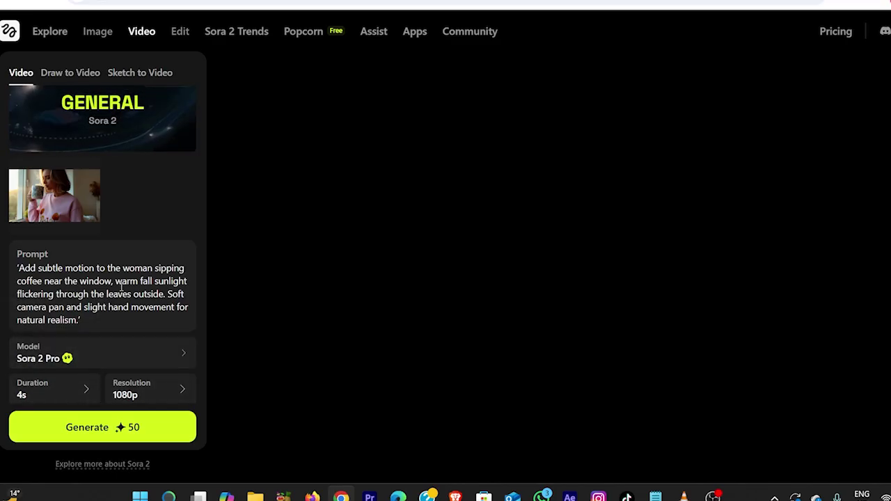
click(89, 430)
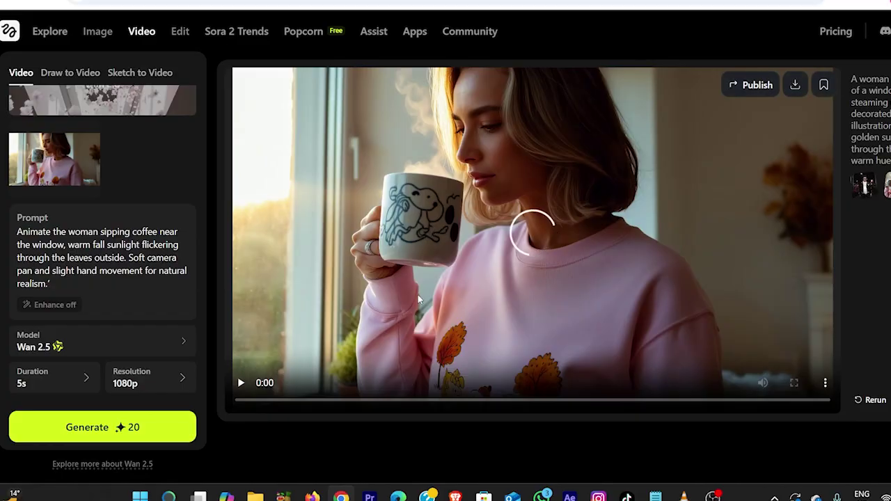
Play the finished coffee-window video, then load the leafy-path walking scene as a video start frame.
scroll(380, 335, up, 1)
scroll(377, 335, down, 1)
scroll(377, 334, down, 1)
click(241, 383)
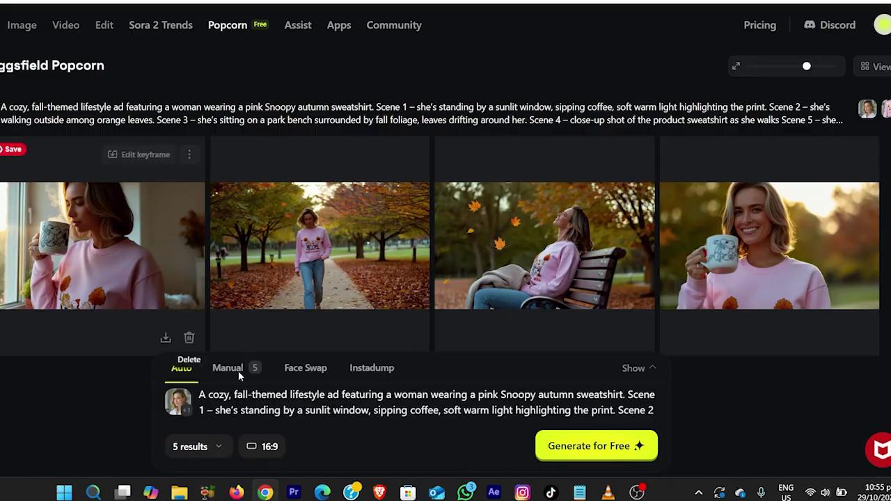
click(317, 247)
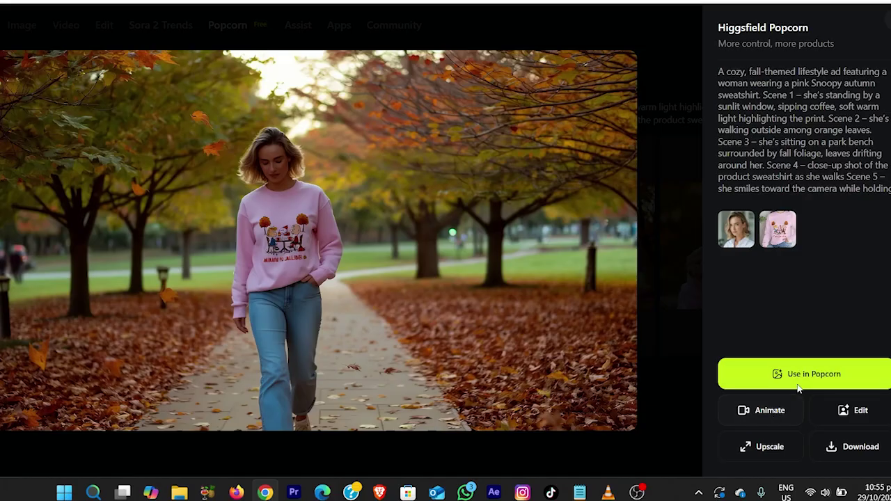
click(766, 410)
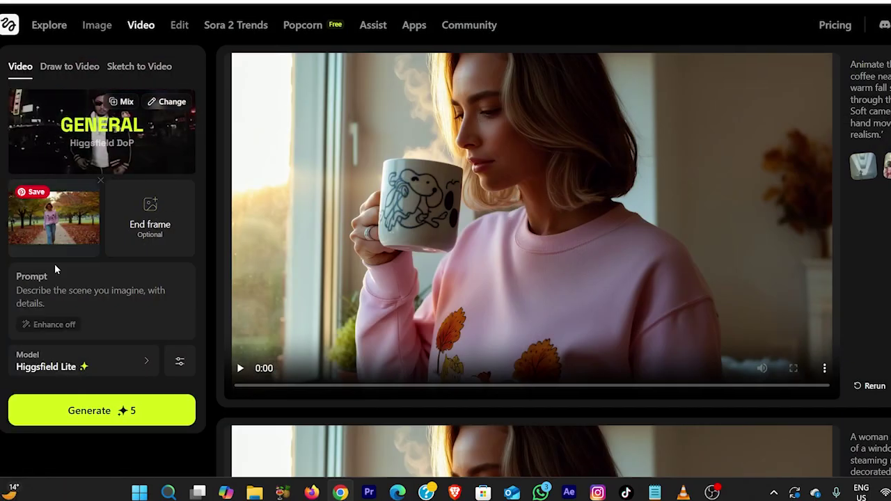
Browse the video model list, then return to Popcorn and enlarge the window coffee scene.
click(91, 367)
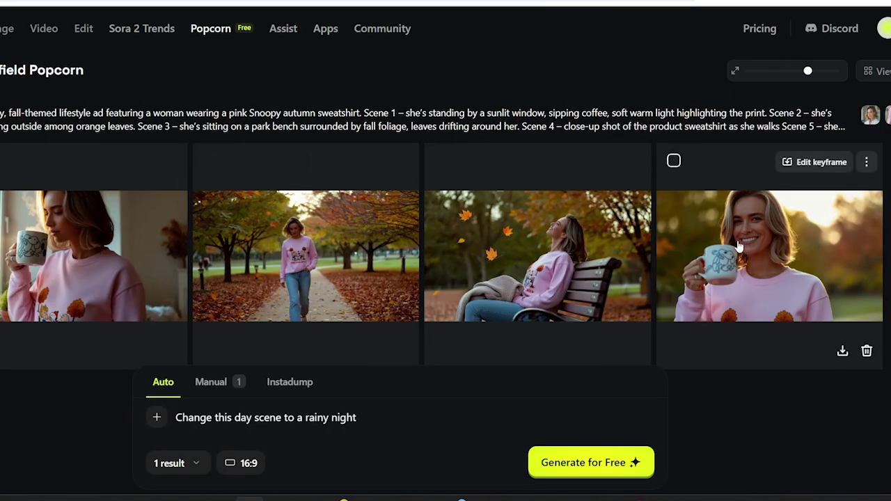
click(122, 278)
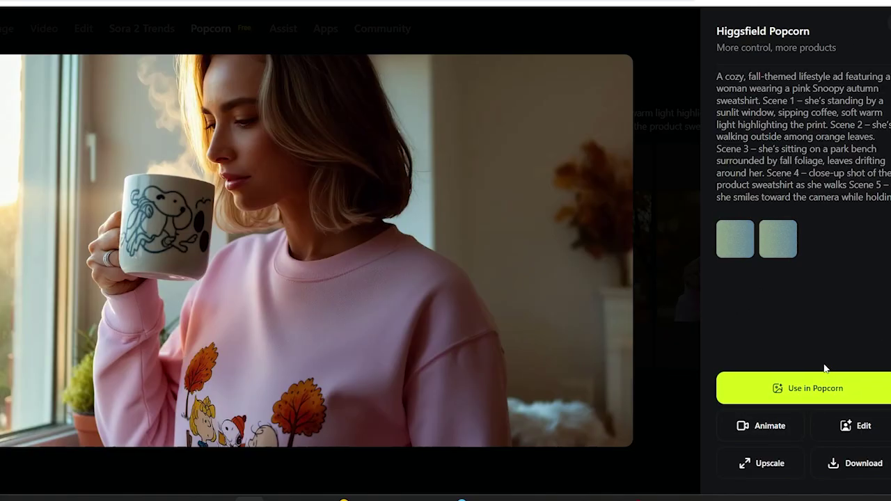
Replace the short prompt with the detailed rainy-night transformation description of the window scene.
click(878, 401)
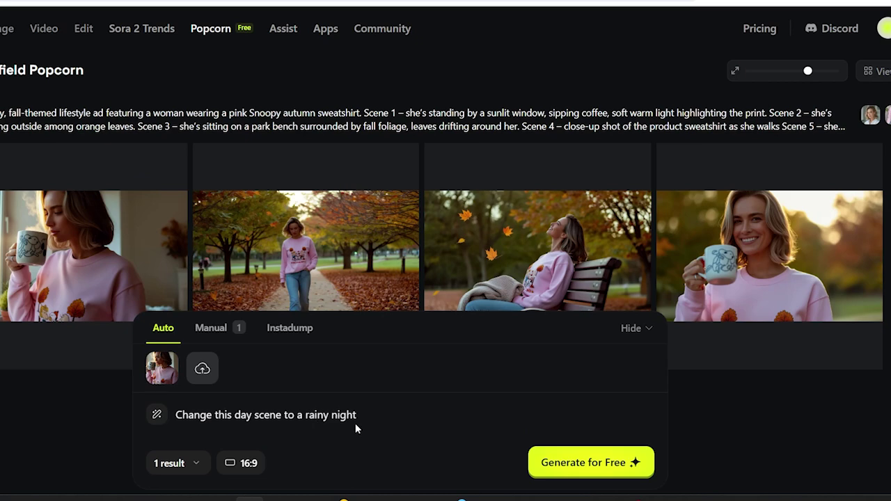
drag(356, 418, 87, 427)
text("Transform this cozy fall morning scene into a rainy night setup. Keep the same woman, pose, and sweatshirt design fully visible. Change the lighting from warm sunlight to cool blue-toned evening light reflecting off the window. Add gentle rain streaks and droplets on the glass, faint reflections of city lights outside, and soft ambient glow from a nearby lamp. Maintain a cinematic atmosphere, moody but cozy, with subtle fabric motion and window reflections.")
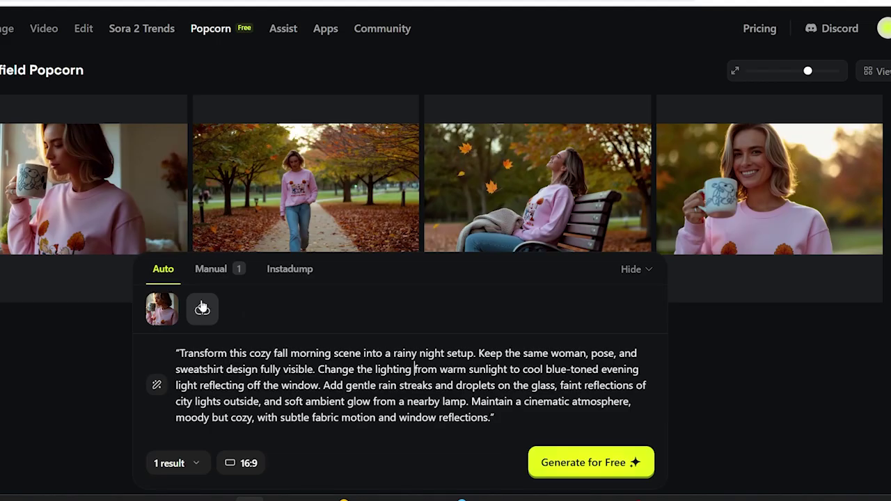
Keep the output amount at 1 image and view the finished rainy-night image full size.
click(175, 462)
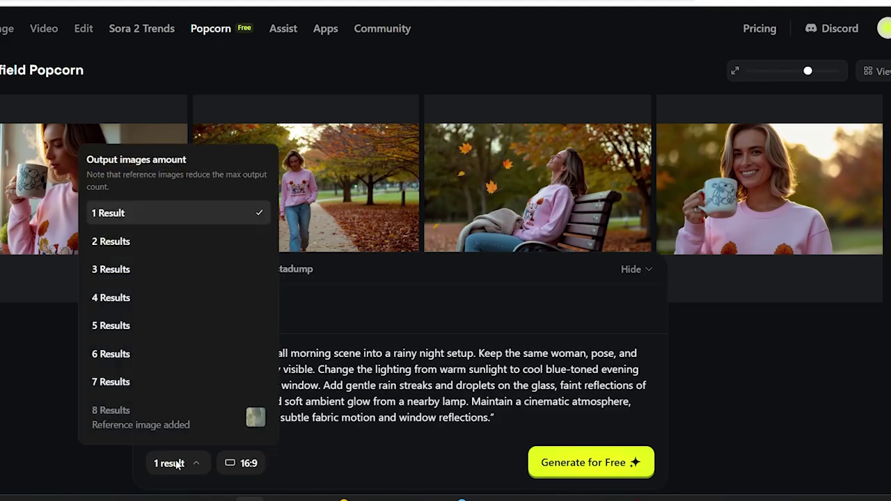
click(137, 216)
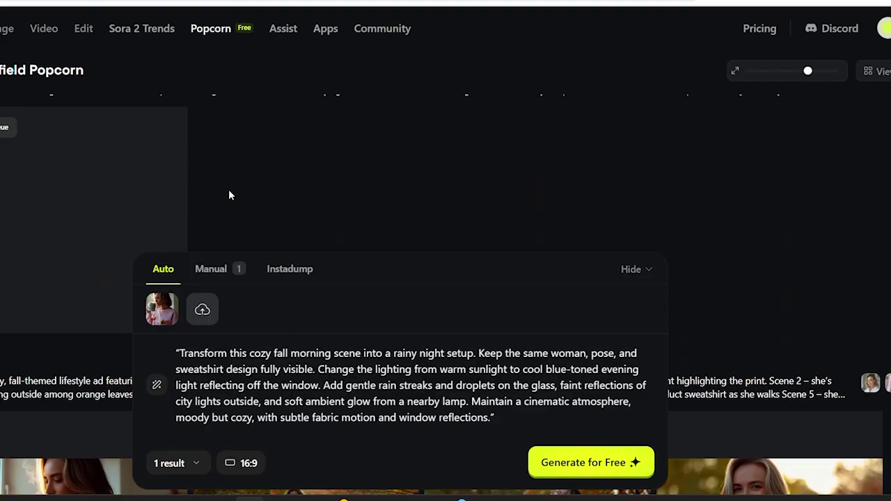
scroll(228, 193, down, 1)
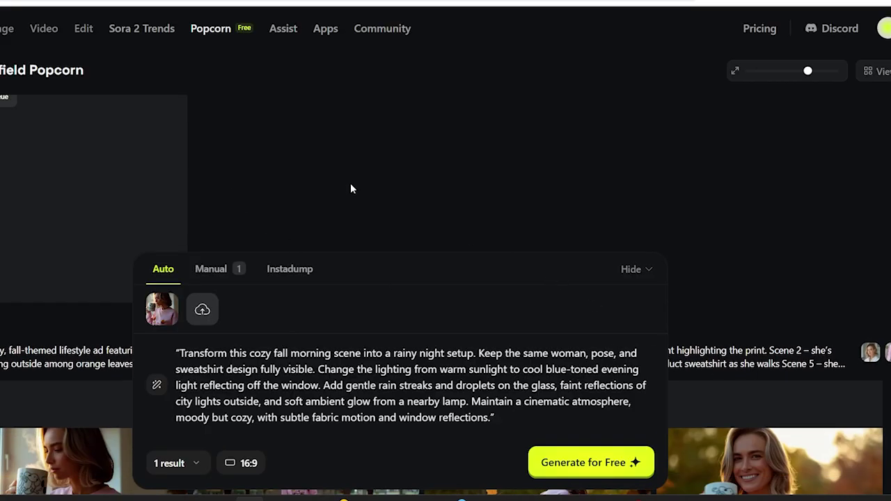
click(154, 240)
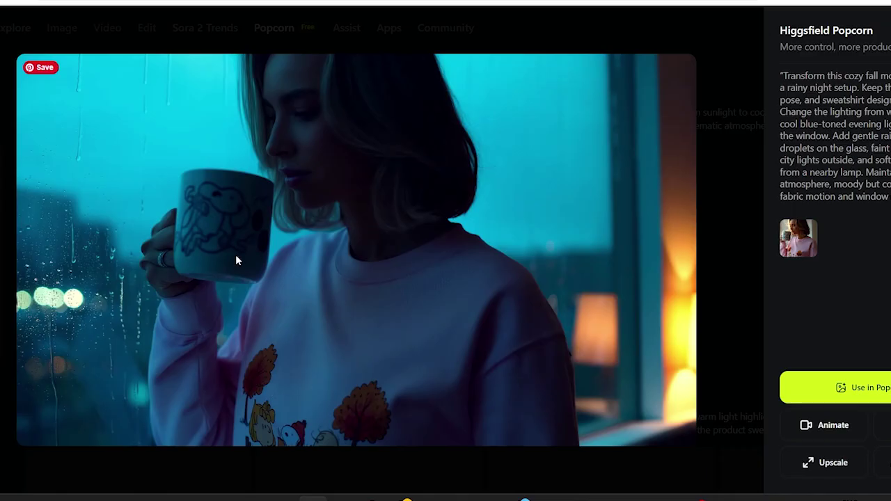
Animate the rainy-night window image and generate its video.
click(830, 426)
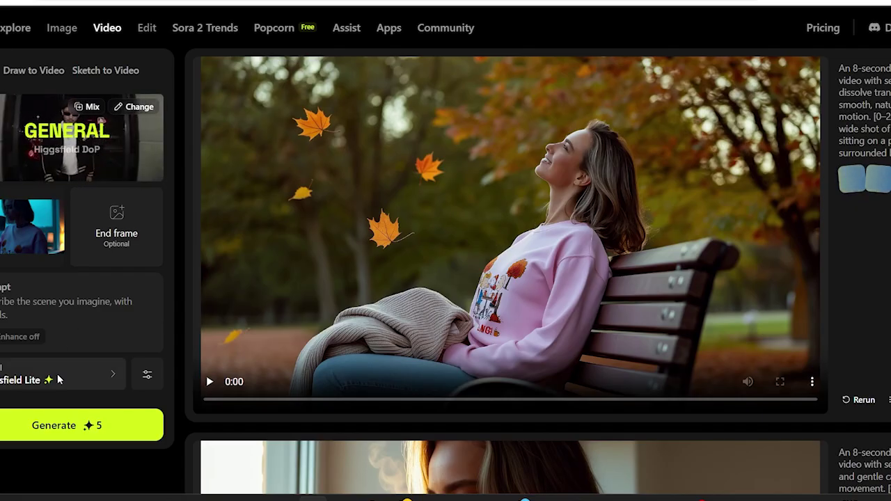
click(37, 426)
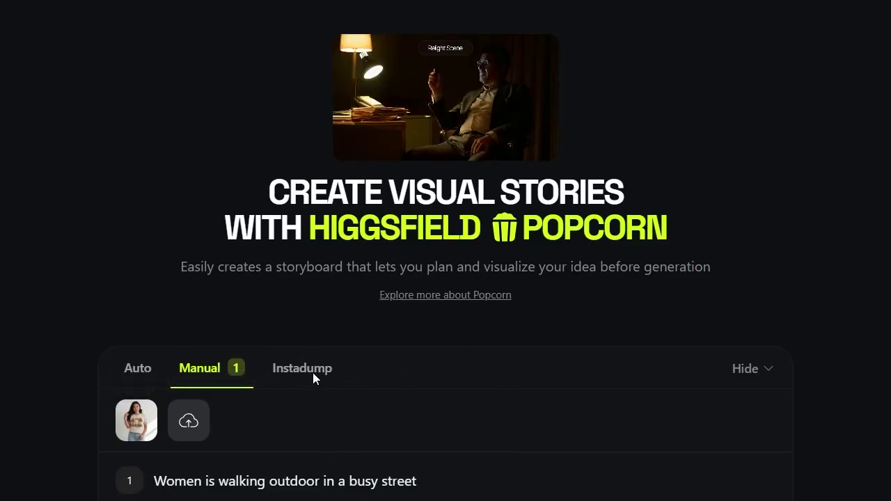
Upload a photo to Instadump.
click(313, 372)
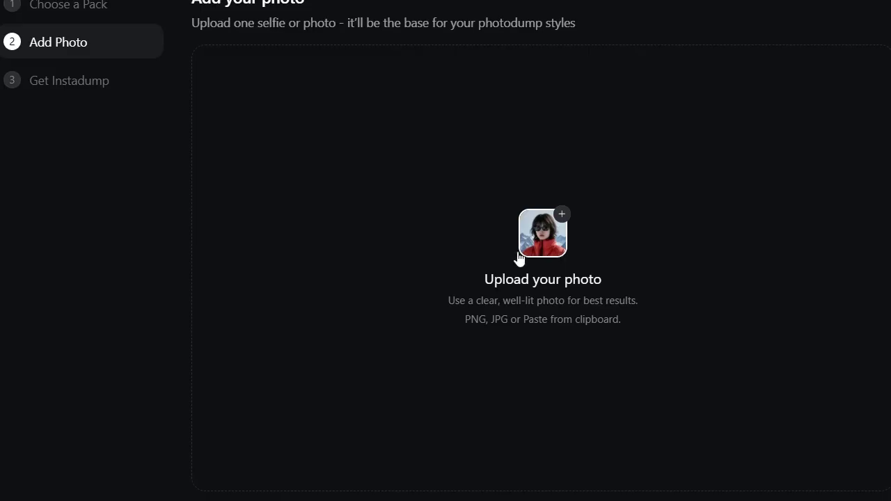
click(519, 241)
click(597, 60)
click(508, 406)
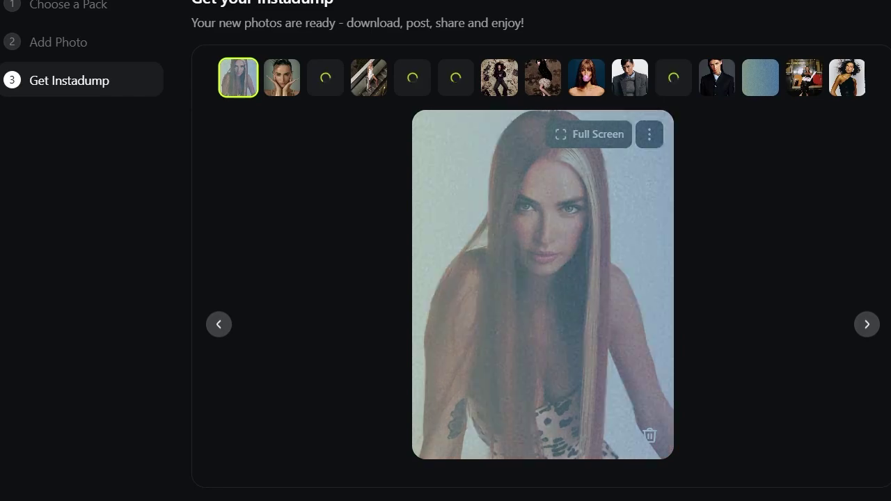
Step through the Get Instadump gallery of generated styled portraits.
click(866, 330)
click(866, 330)
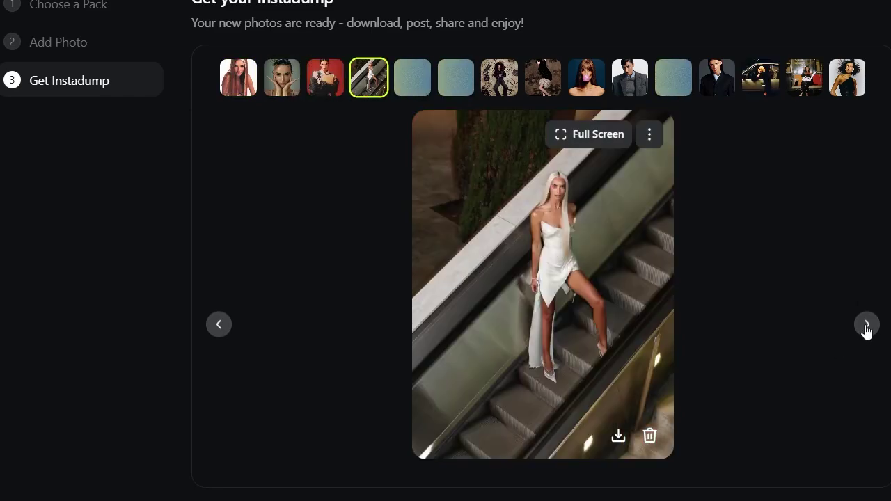
click(866, 330)
click(867, 330)
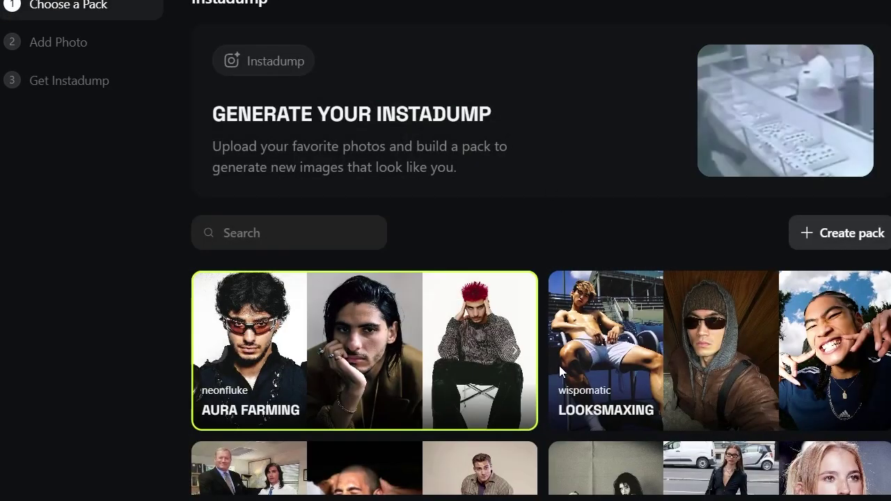
scroll(558, 365, down, 5)
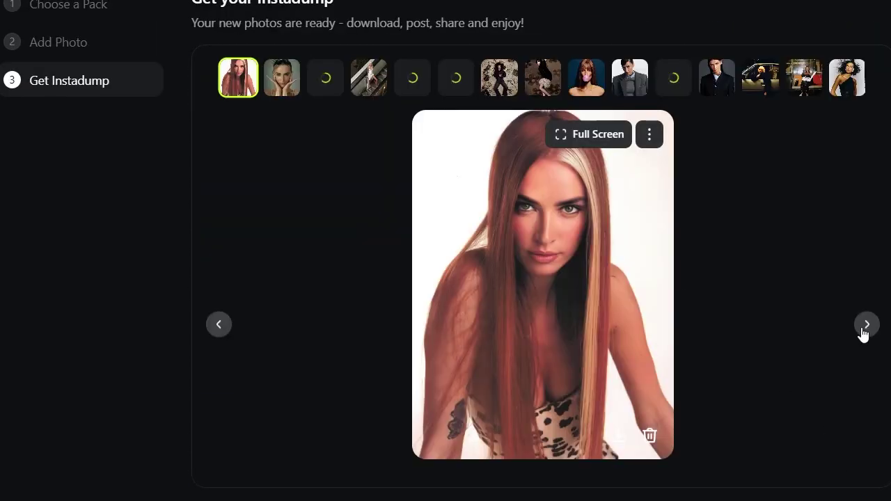
click(867, 326)
click(867, 326)
click(867, 326)
click(867, 326)
click(867, 325)
click(867, 326)
click(867, 326)
click(867, 326)
click(866, 326)
click(865, 326)
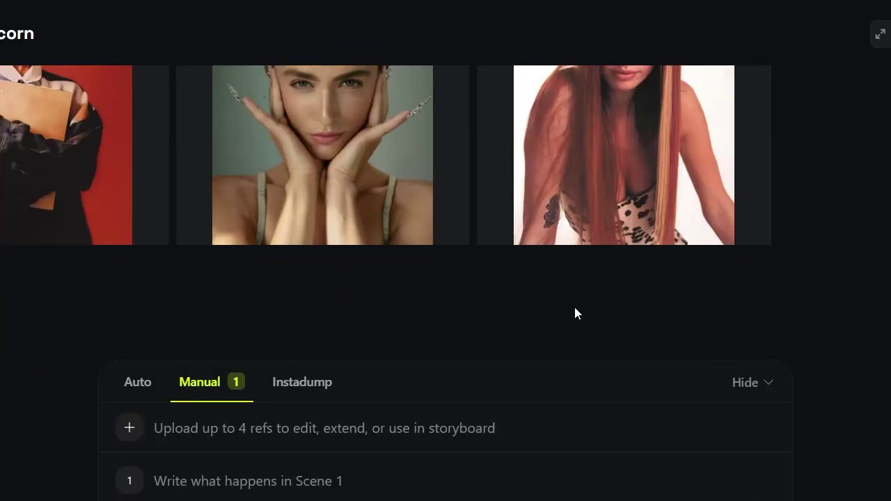